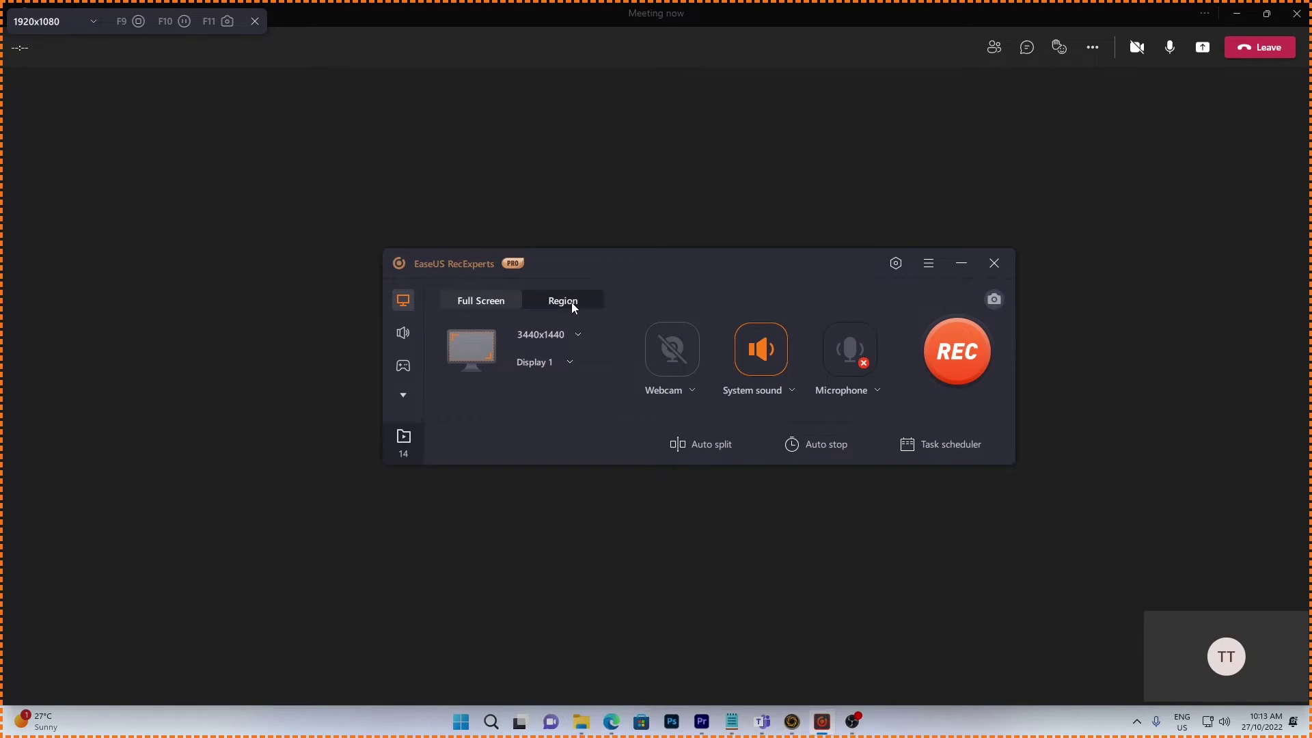
Start a Region recording of the upper middle part of the meeting window
{"action": "left_click", "coordinate": [573, 305]}
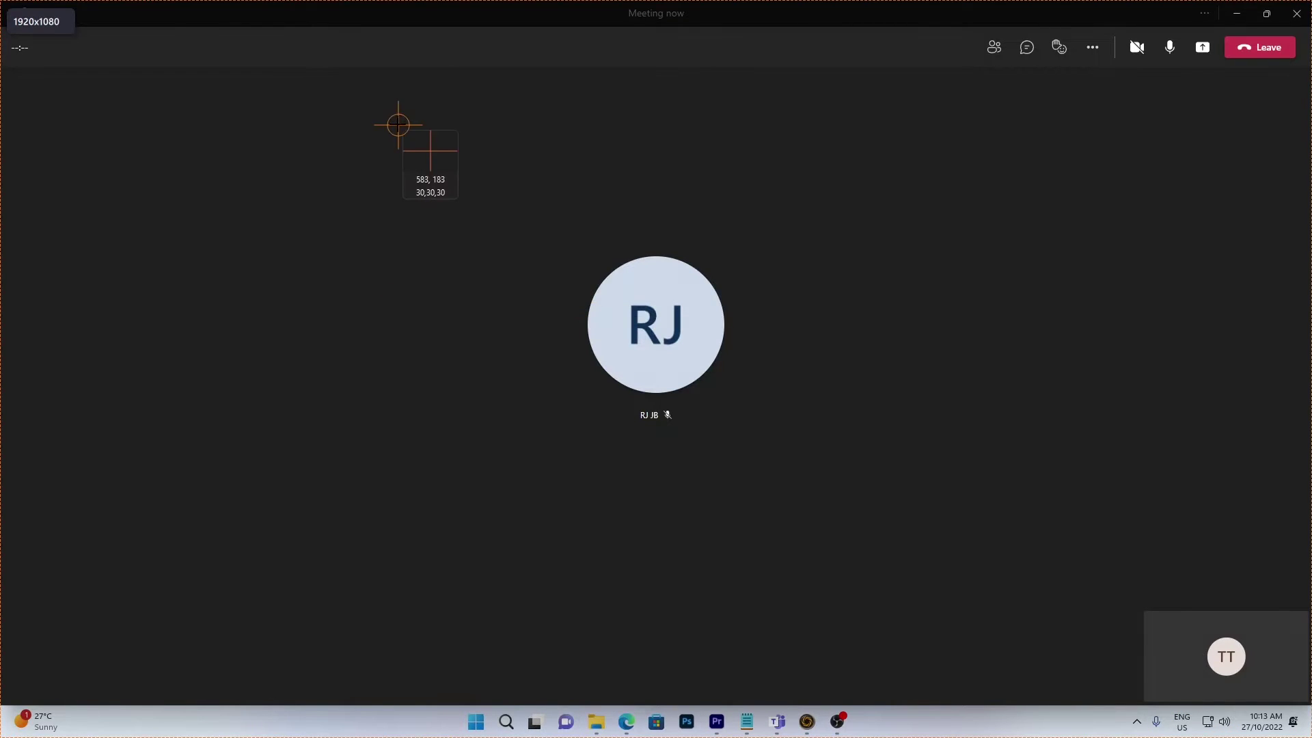
{"action": "left_click_drag", "start_coordinate": [391, 114], "coordinate": [777, 286]}
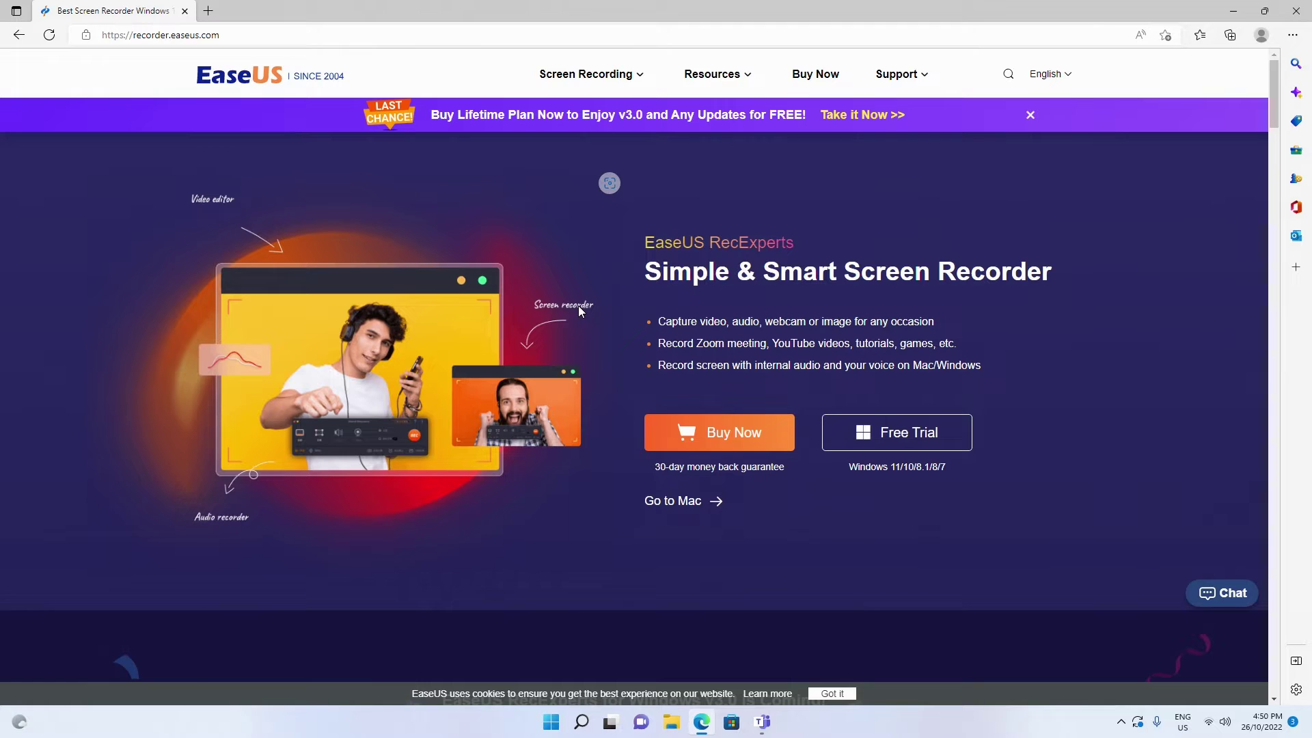
Request the RecExperts Free Trial download on recorder.easeus.com
{"action": "left_click", "coordinate": [923, 442]}
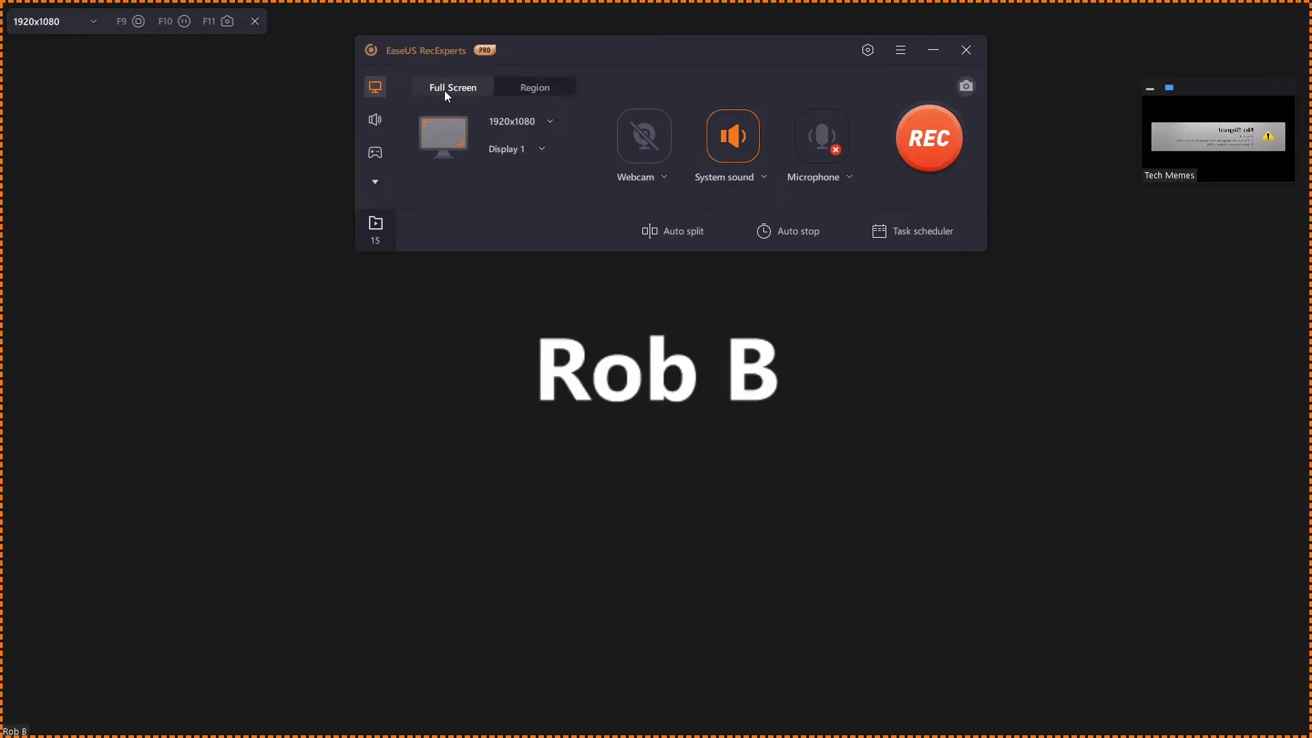
{"action": "left_click", "coordinate": [540, 89]}
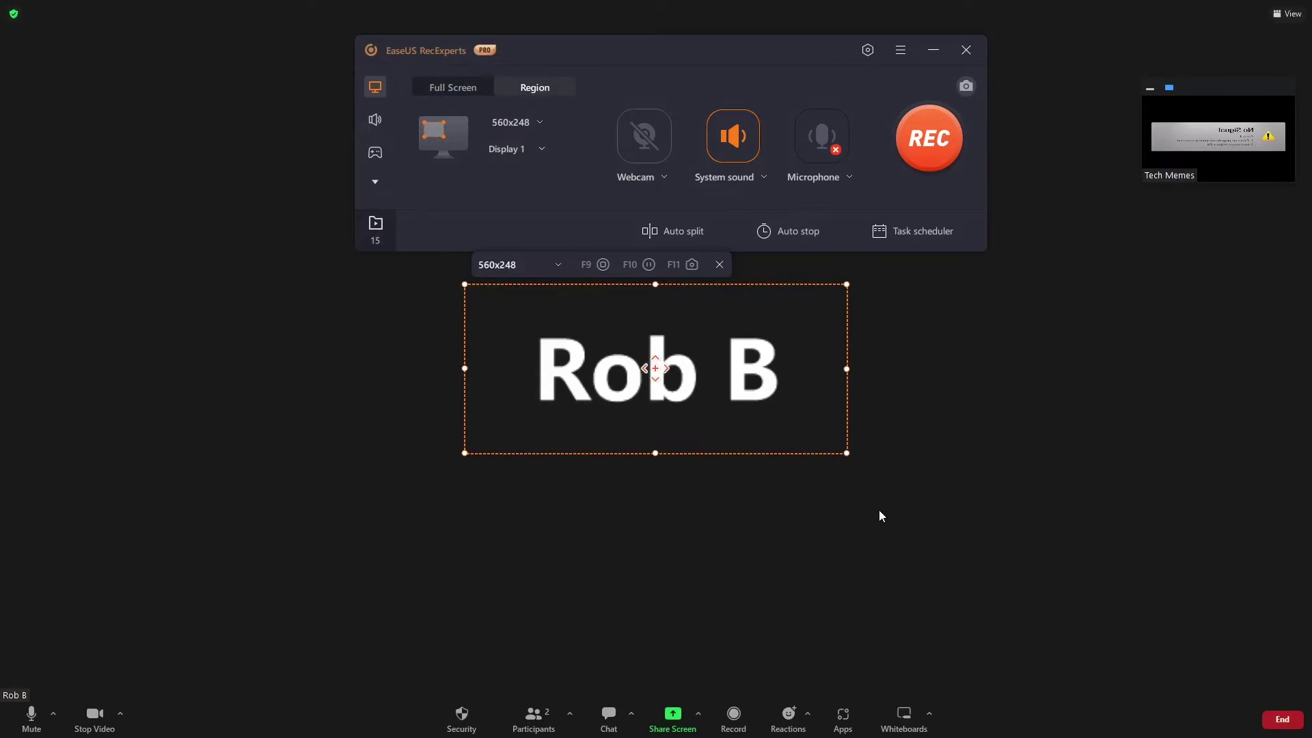
{"action": "left_click_drag", "start_coordinate": [467, 455], "coordinate": [339, 590]}
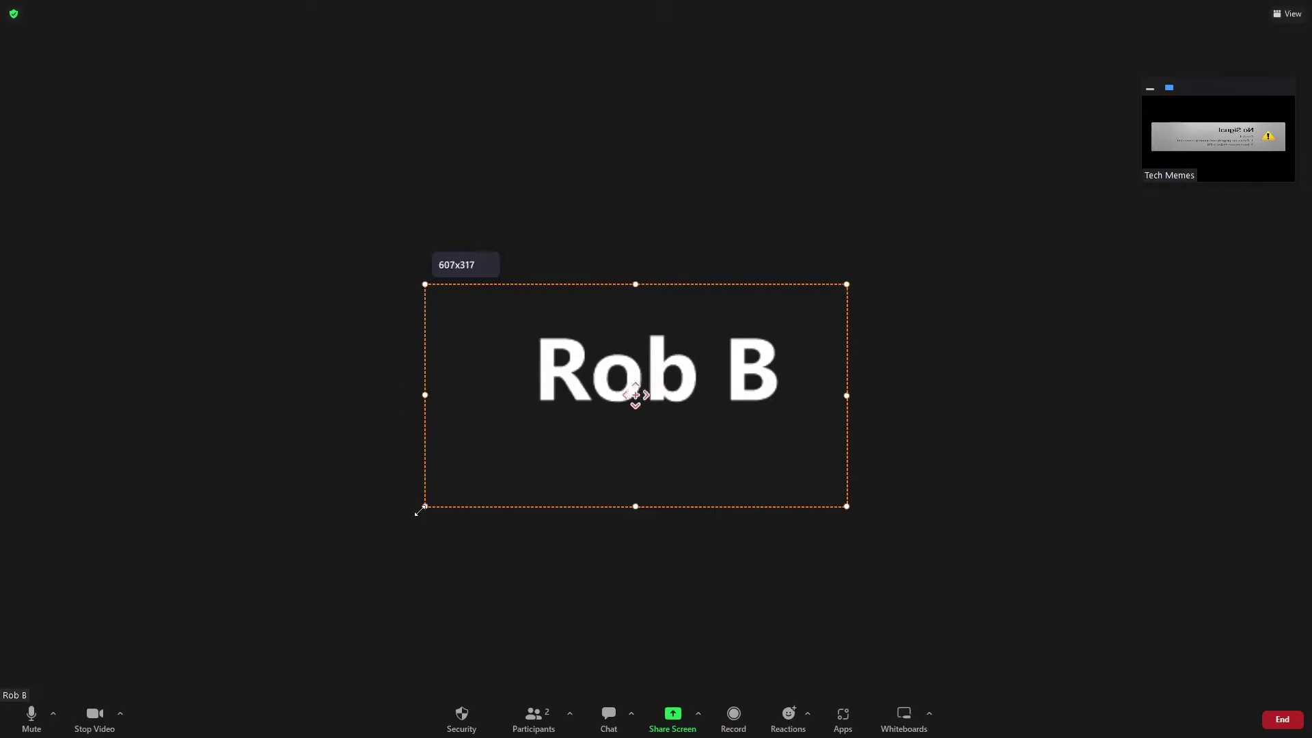
{"action": "left_click_drag", "start_coordinate": [847, 591], "coordinate": [920, 646]}
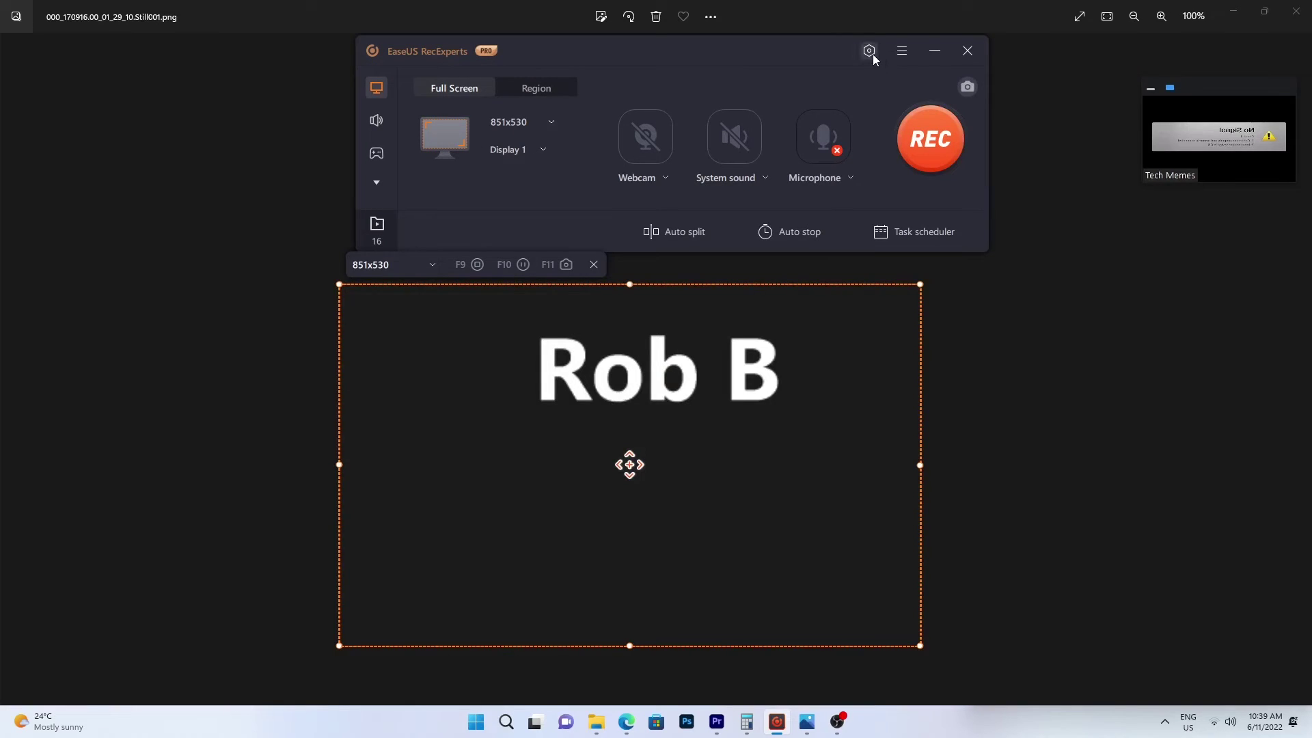
{"action": "left_click", "coordinate": [873, 55]}
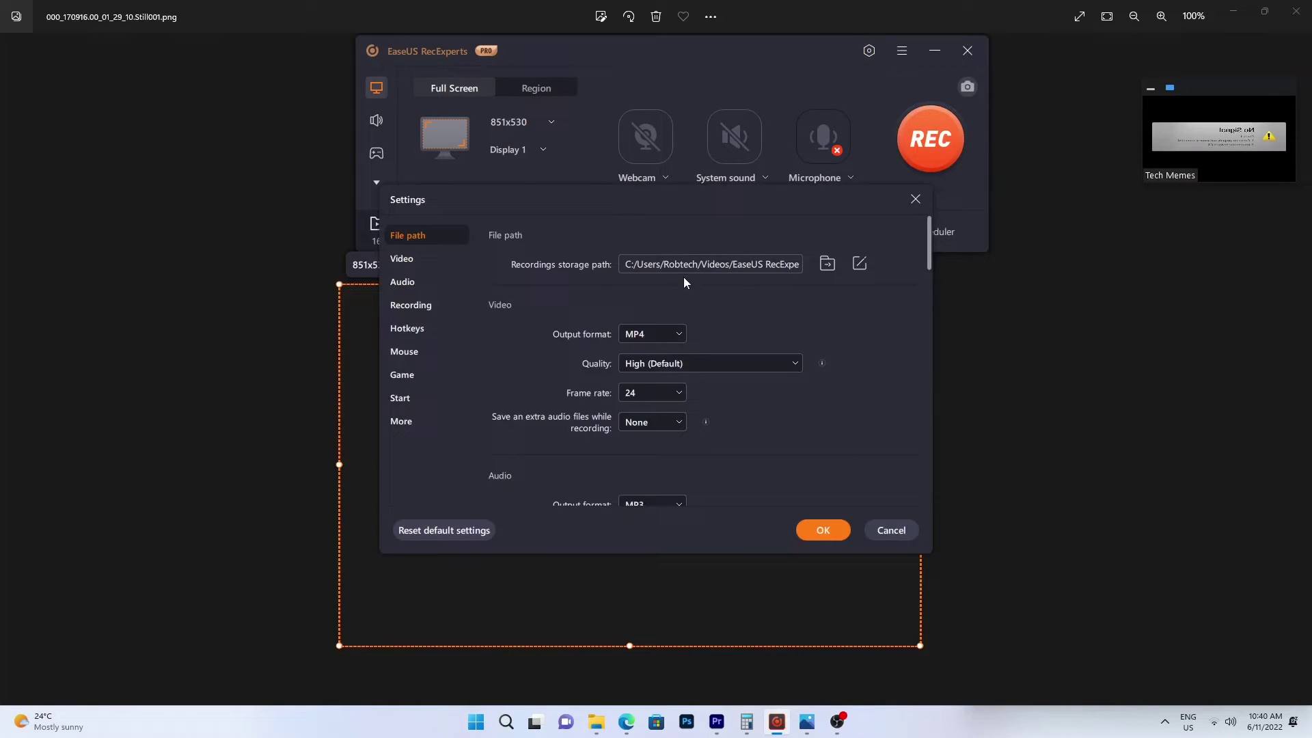
{"action": "left_click", "coordinate": [678, 326]}
{"action": "left_click_drag", "start_coordinate": [930, 251], "coordinate": [902, 482]}
{"action": "left_click", "coordinate": [807, 529]}
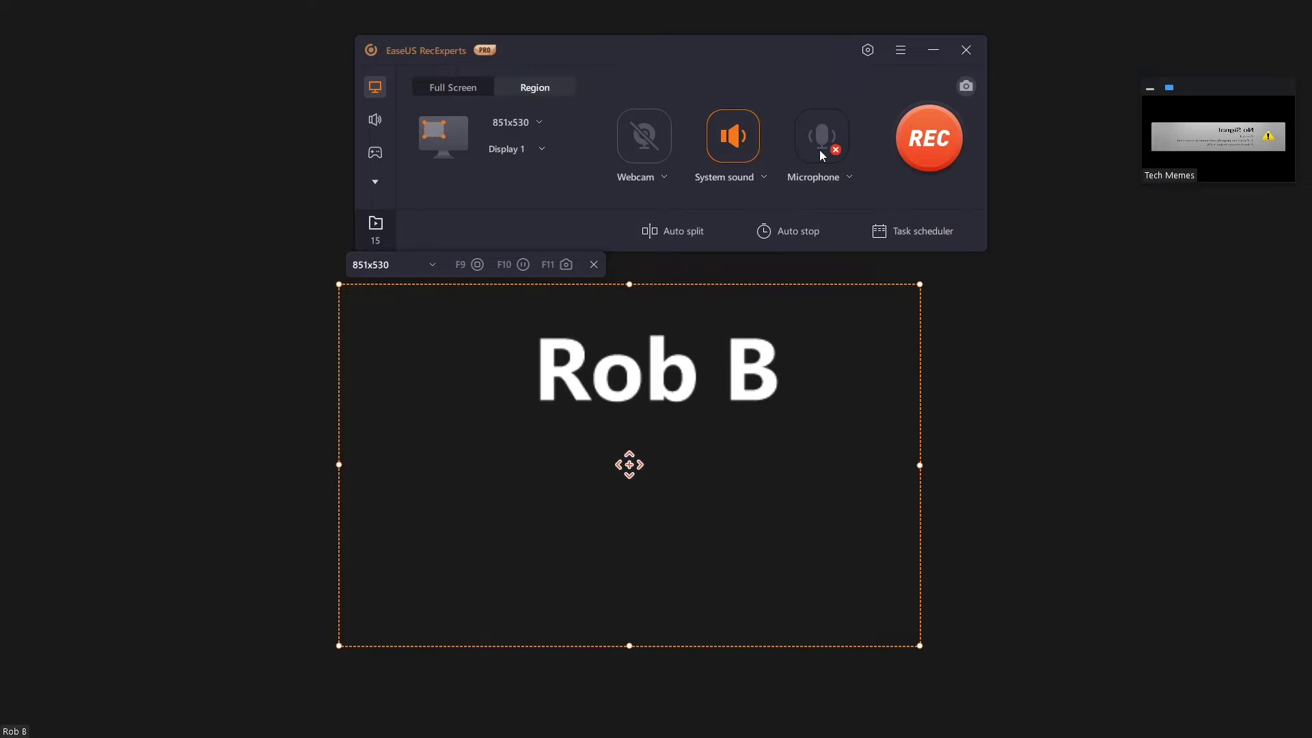
Record a seven-second Rob B region clip with System sound on, then stop it
{"action": "left_click", "coordinate": [735, 144]}
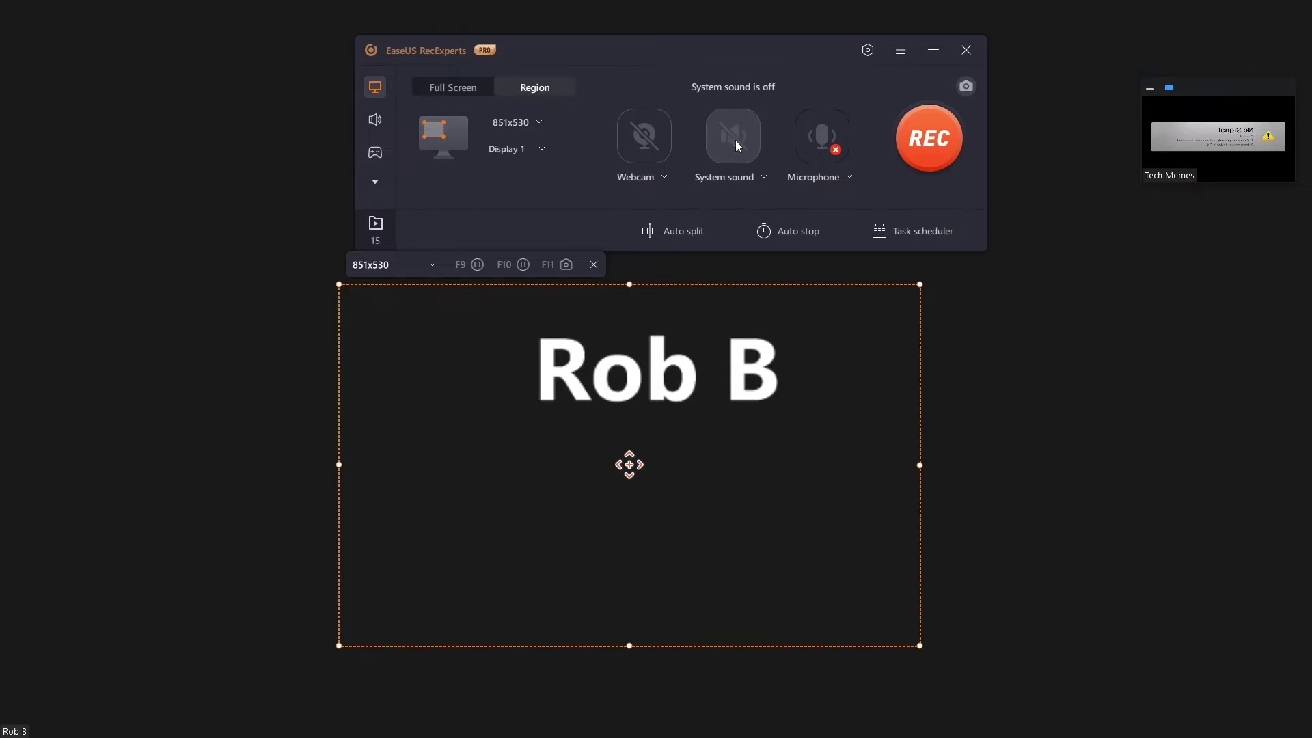
{"action": "left_click", "coordinate": [735, 141]}
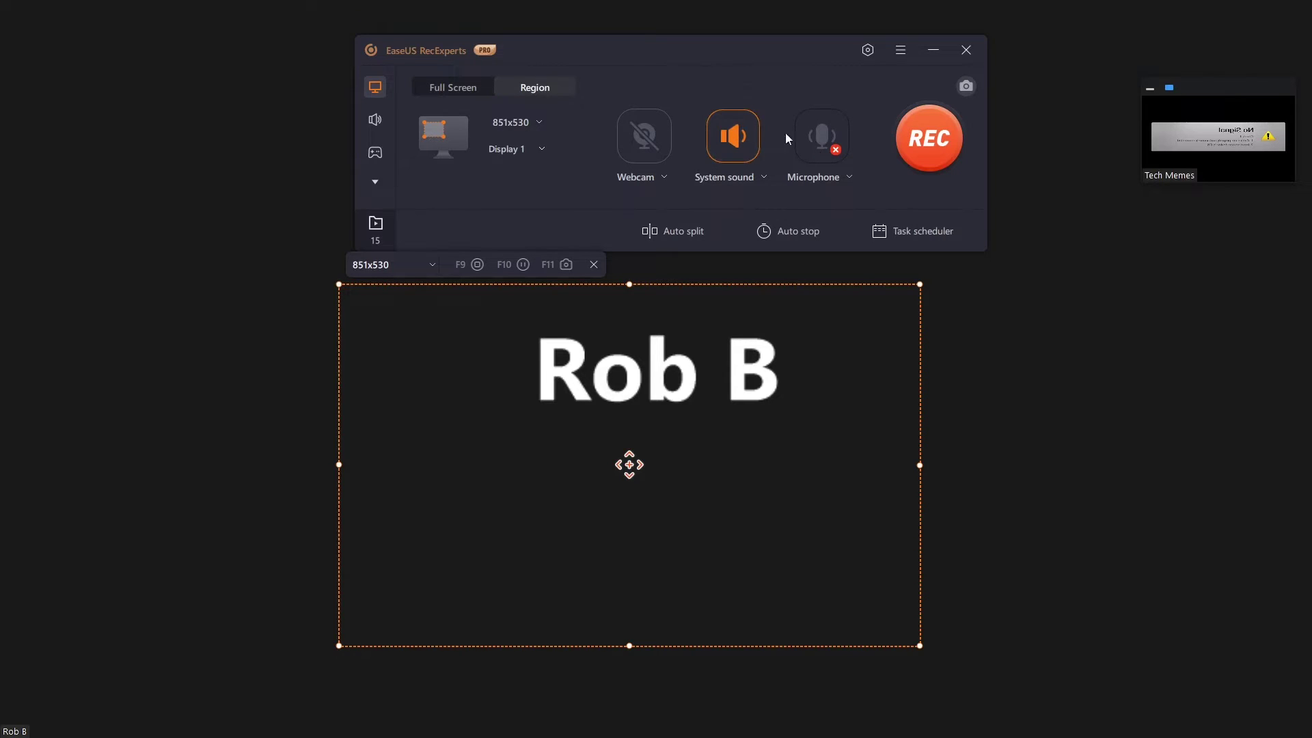
{"action": "left_click", "coordinate": [928, 139]}
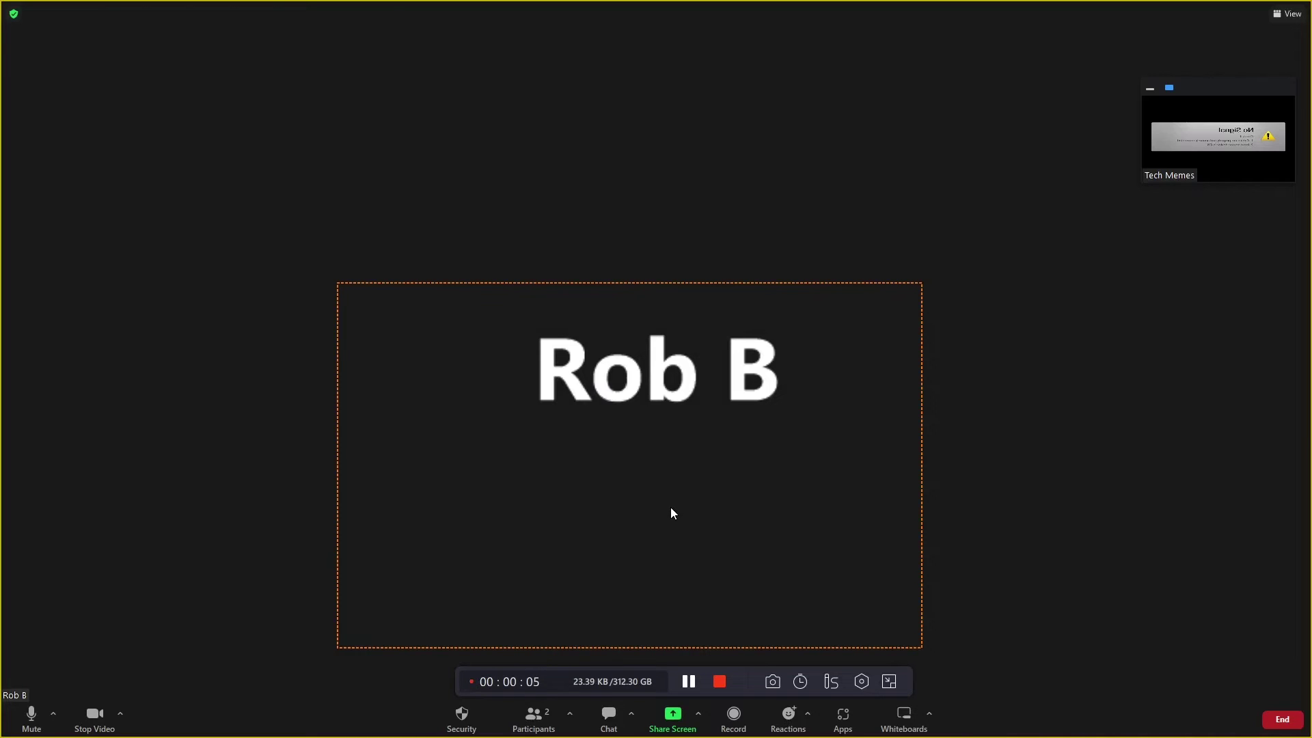
{"action": "left_click", "coordinate": [719, 680]}
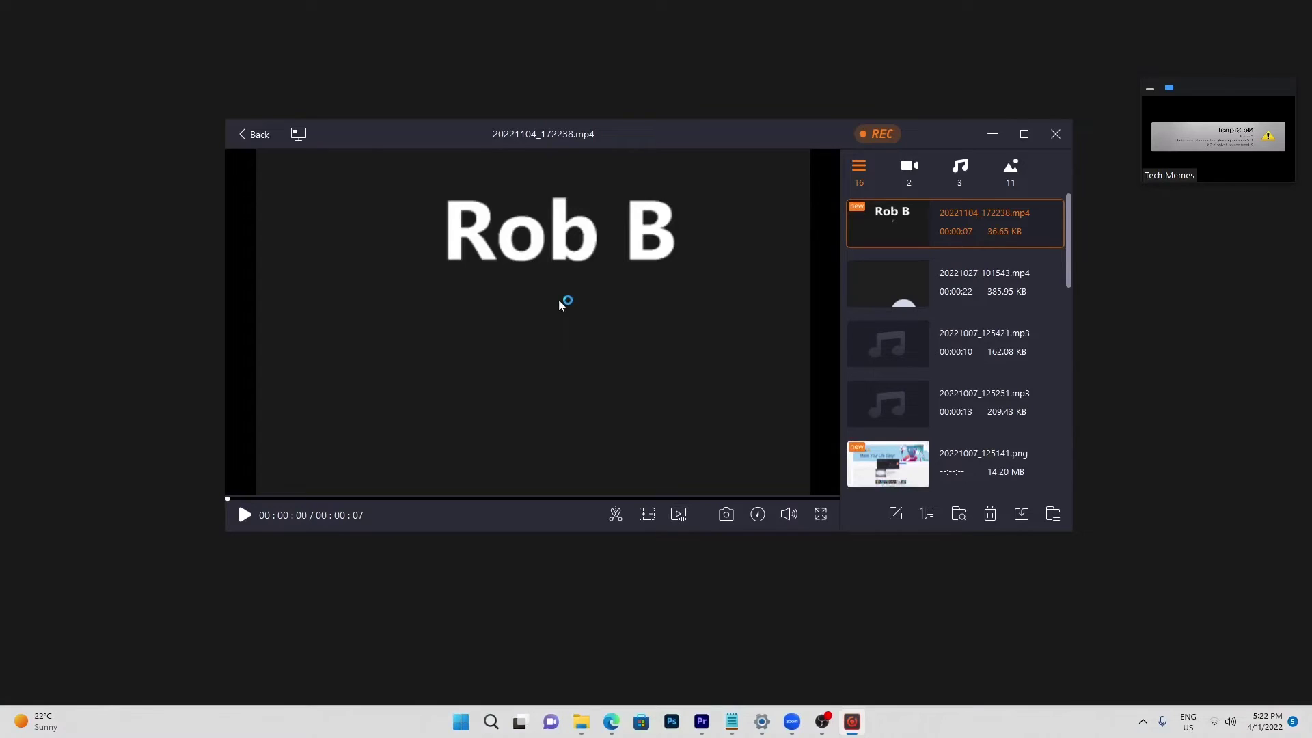
Preview the clip, trim it to roughly 1–5.5 seconds, and show its file actions
{"action": "left_click", "coordinate": [245, 515]}
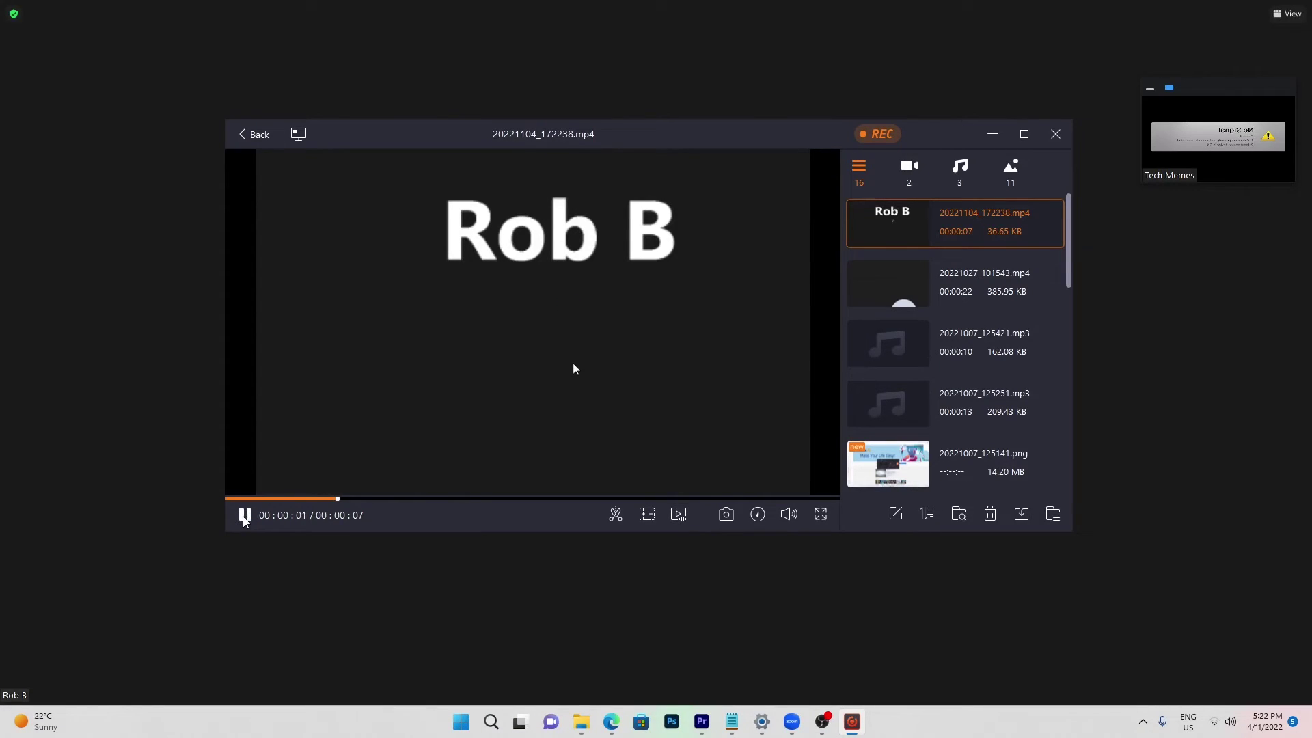
{"action": "left_click", "coordinate": [244, 516]}
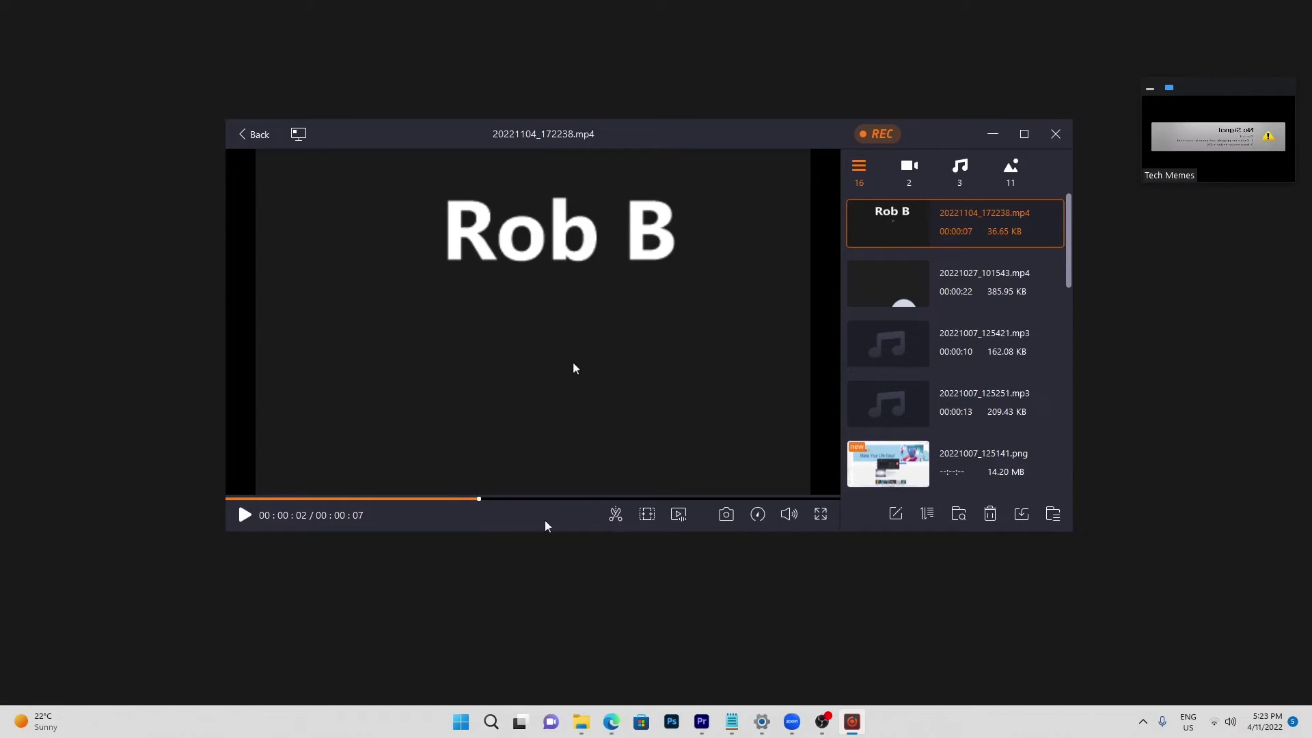
{"action": "left_click", "coordinate": [620, 517]}
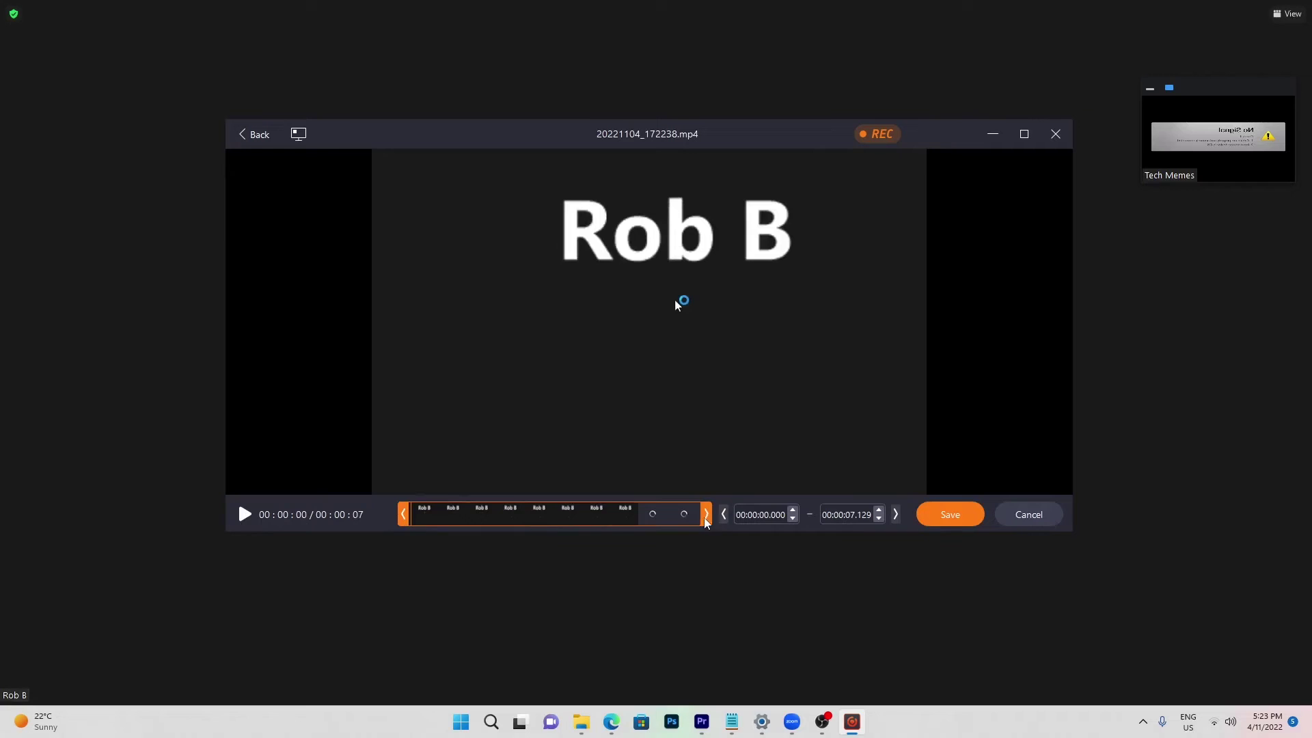
{"action": "left_click_drag", "start_coordinate": [705, 516], "coordinate": [641, 515]}
{"action": "left_click_drag", "start_coordinate": [404, 515], "coordinate": [442, 515]}
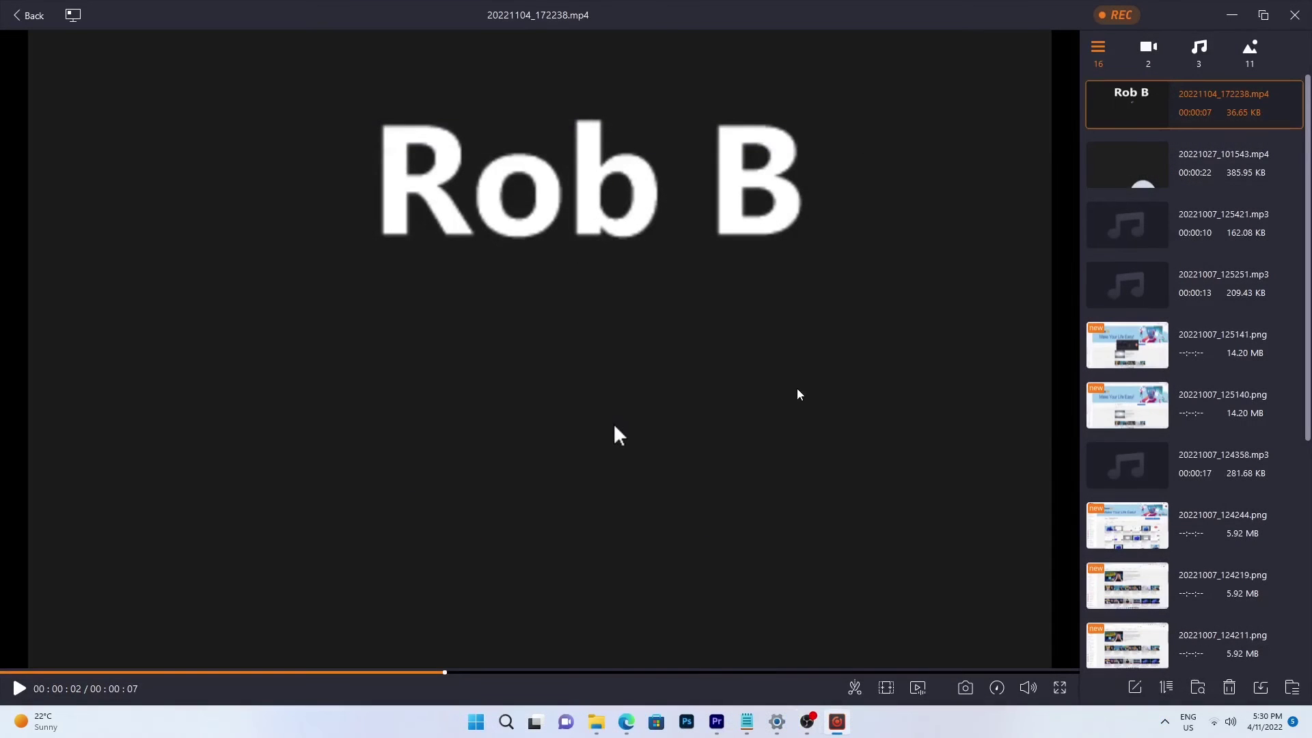
{"action": "right_click", "coordinate": [1235, 113]}
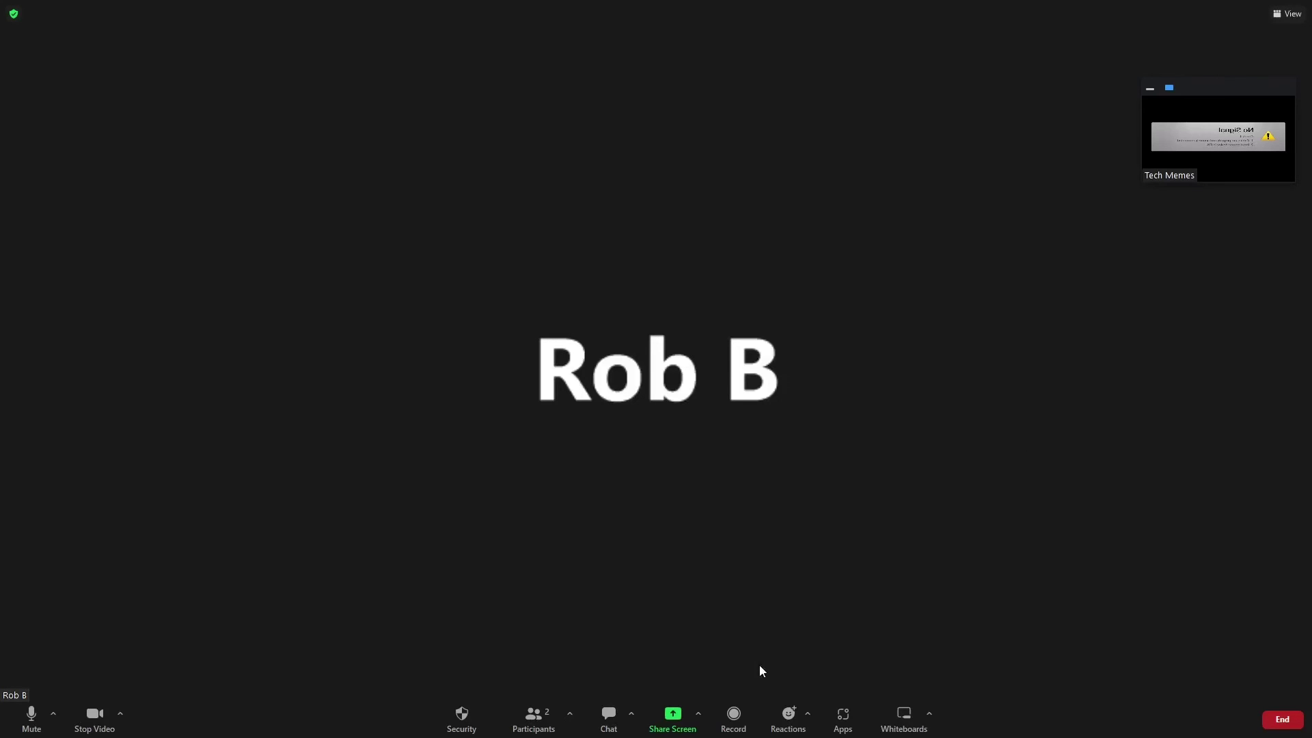
{"action": "left_click", "coordinate": [733, 724]}
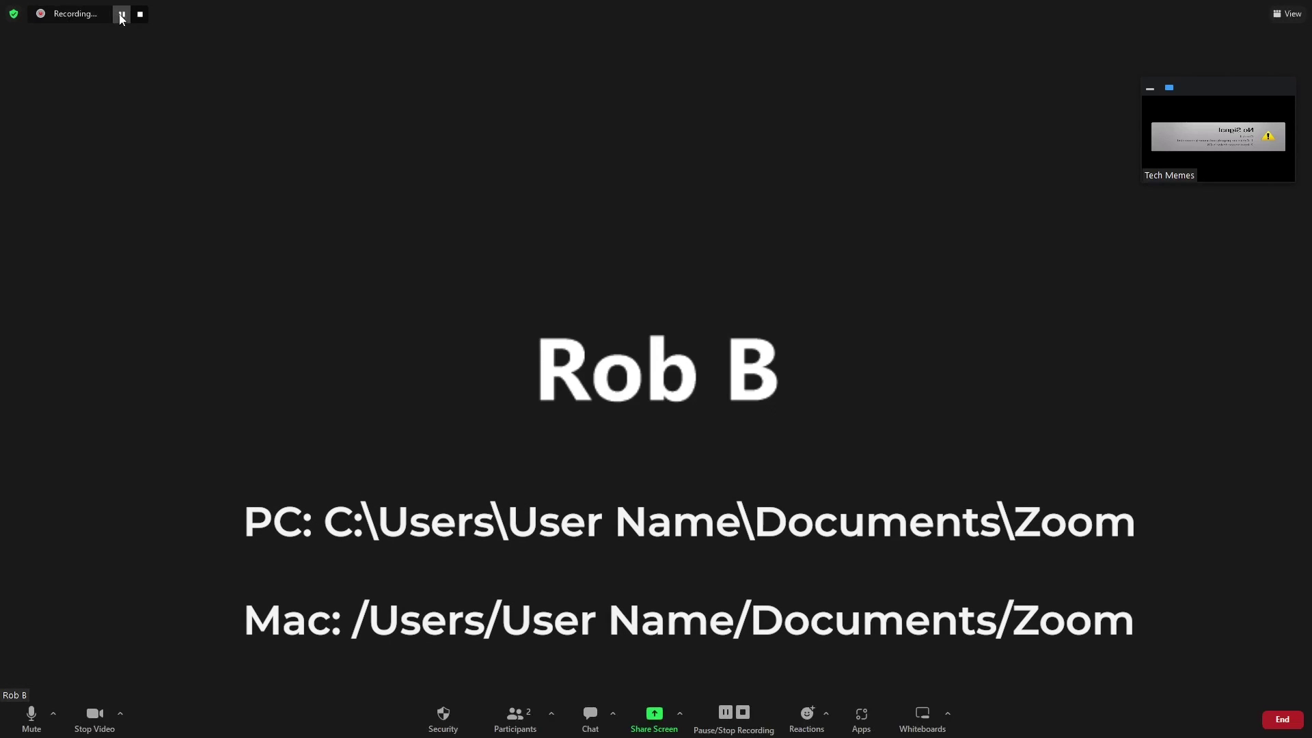
{"action": "left_click", "coordinate": [122, 14]}
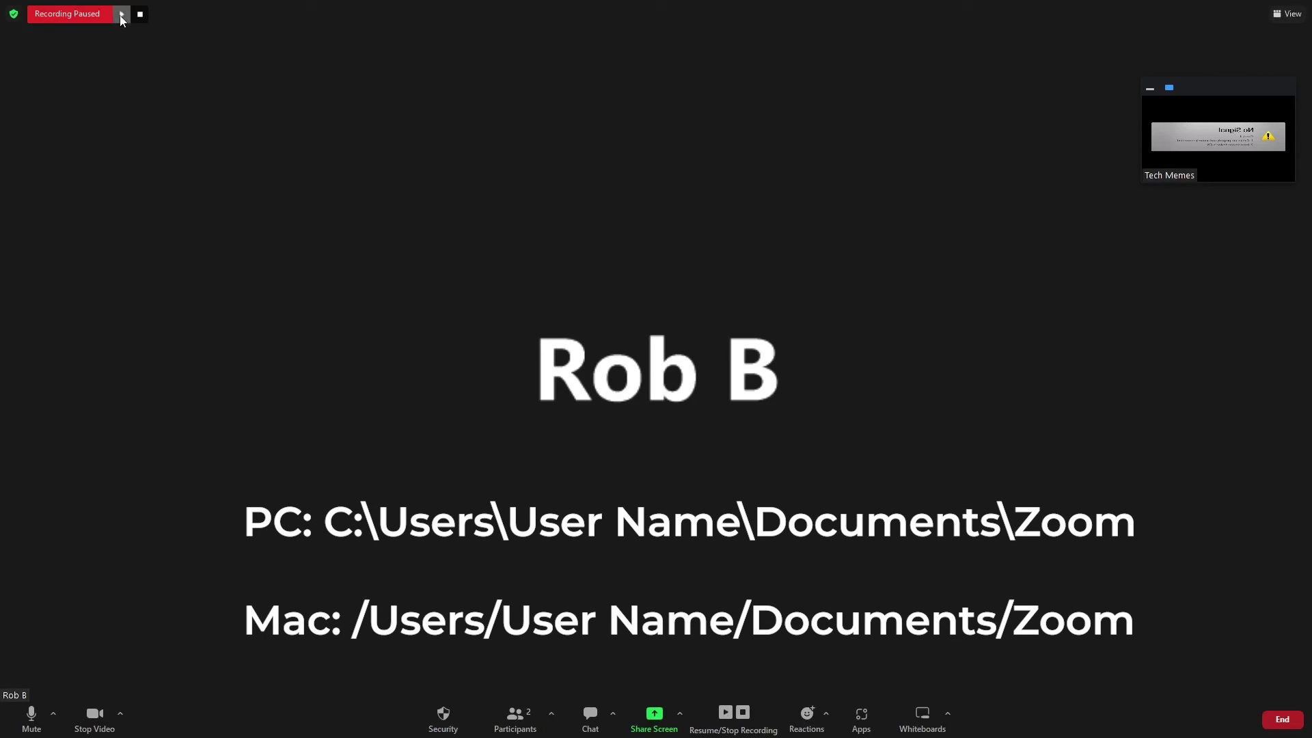
{"action": "left_click", "coordinate": [120, 15]}
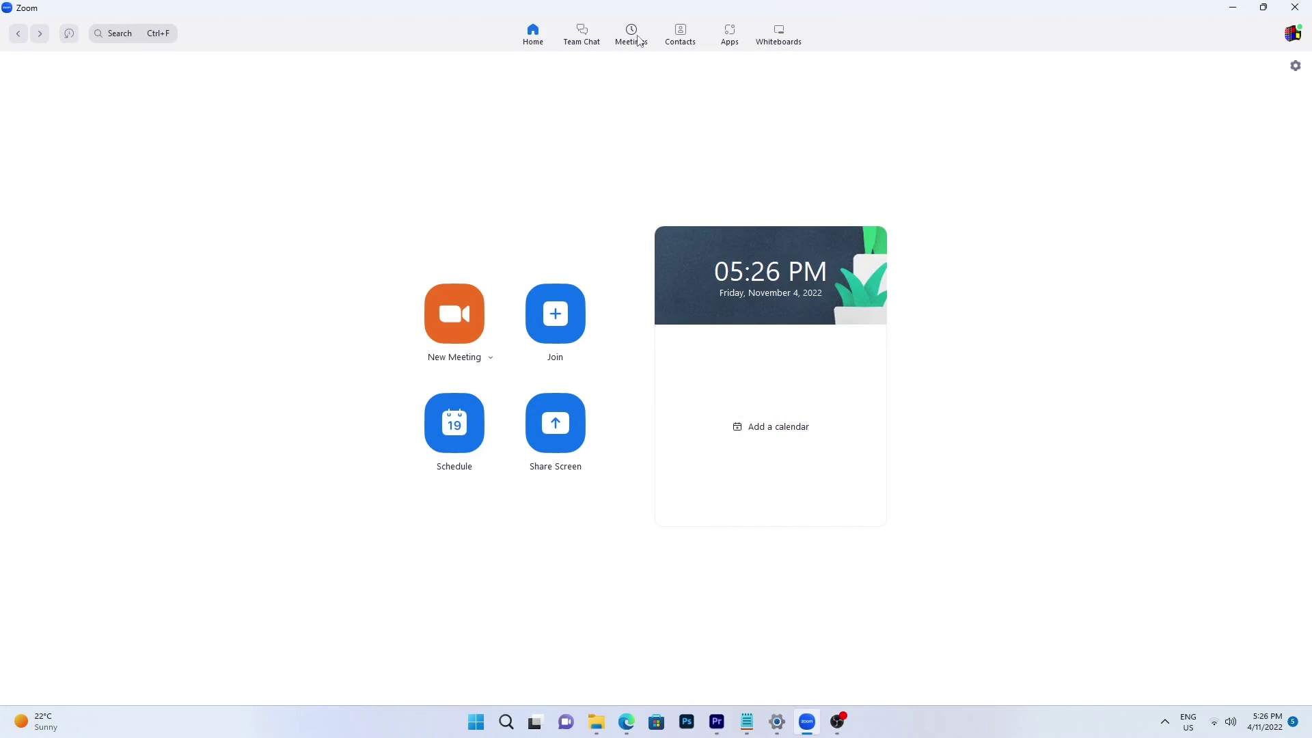
Show Zoom's Recorded meetings list with the 5:24 PM Tech Memes recording
{"action": "left_click", "coordinate": [639, 39]}
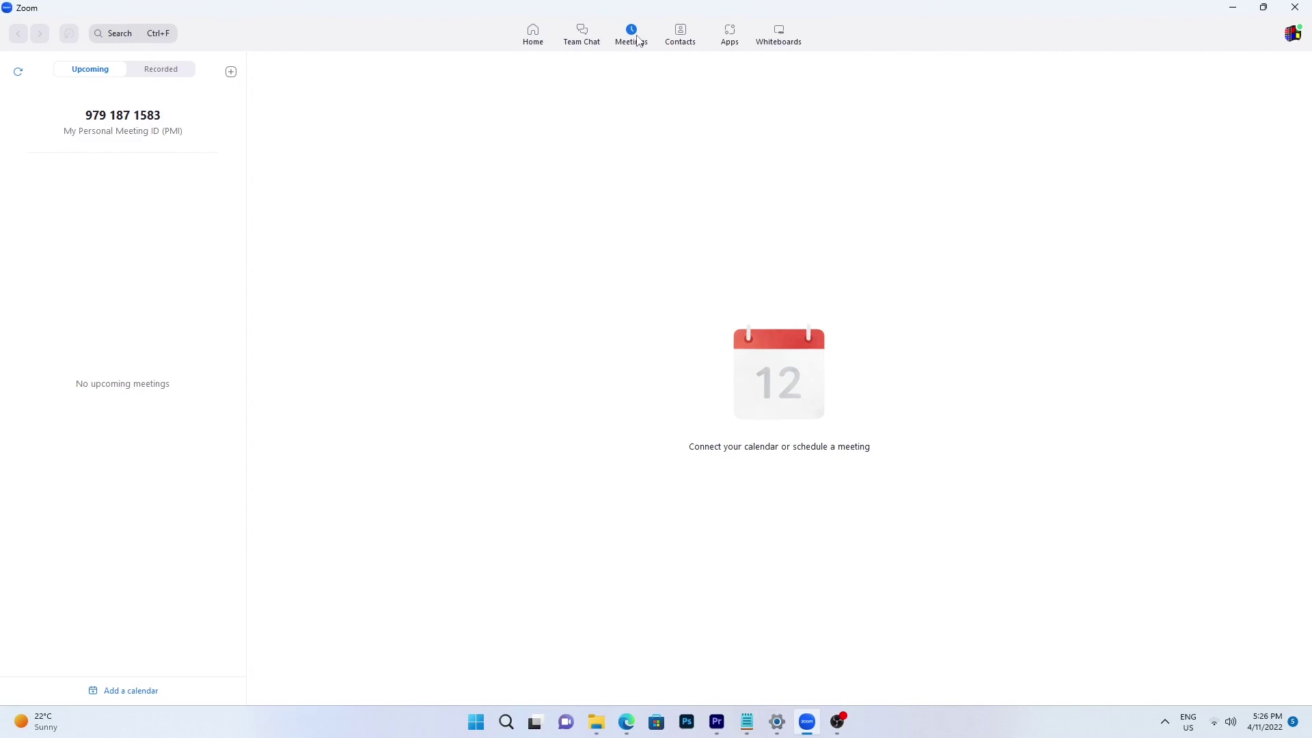
{"action": "left_click", "coordinate": [179, 71]}
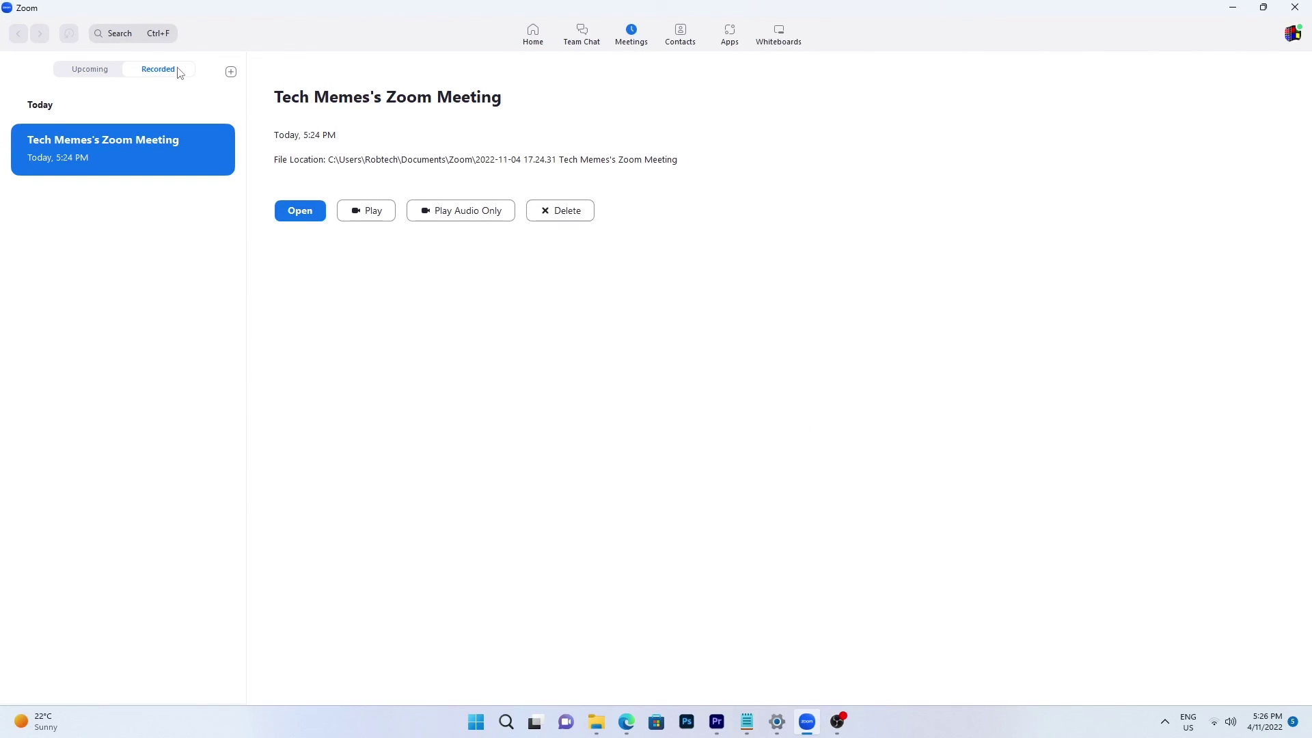